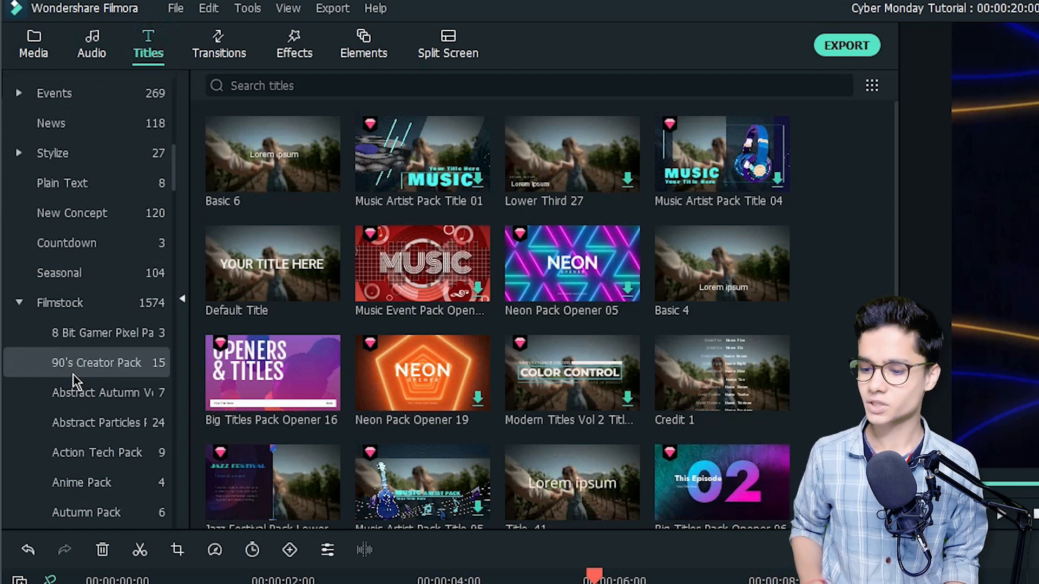
Step: Add the "Big Sale Today" title from the Cyber Monday Pack at the timeline start, on the track above the background clips
scroll(76, 381, "down", 10)
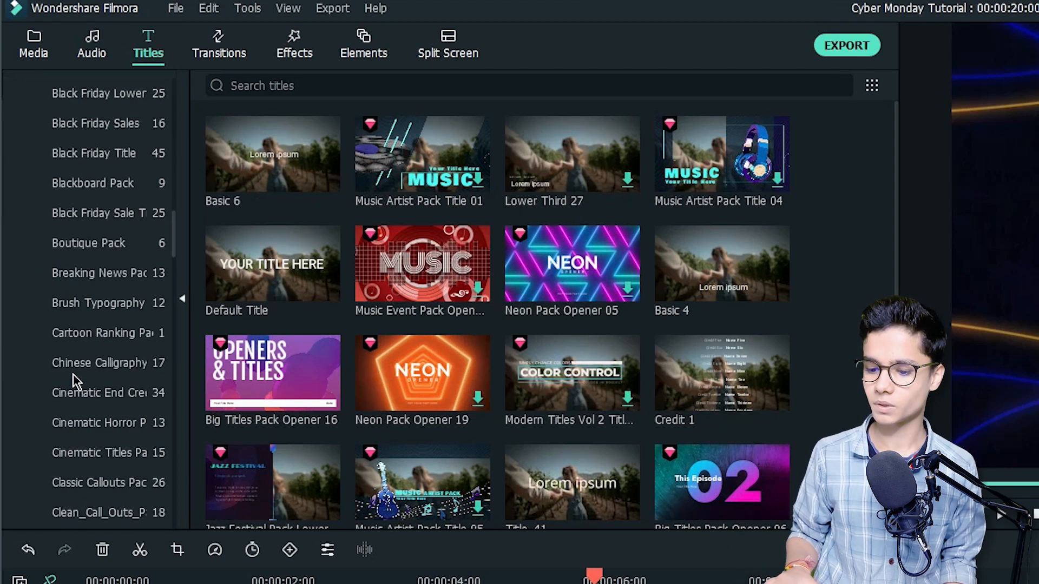
scroll(76, 381, "down", 3)
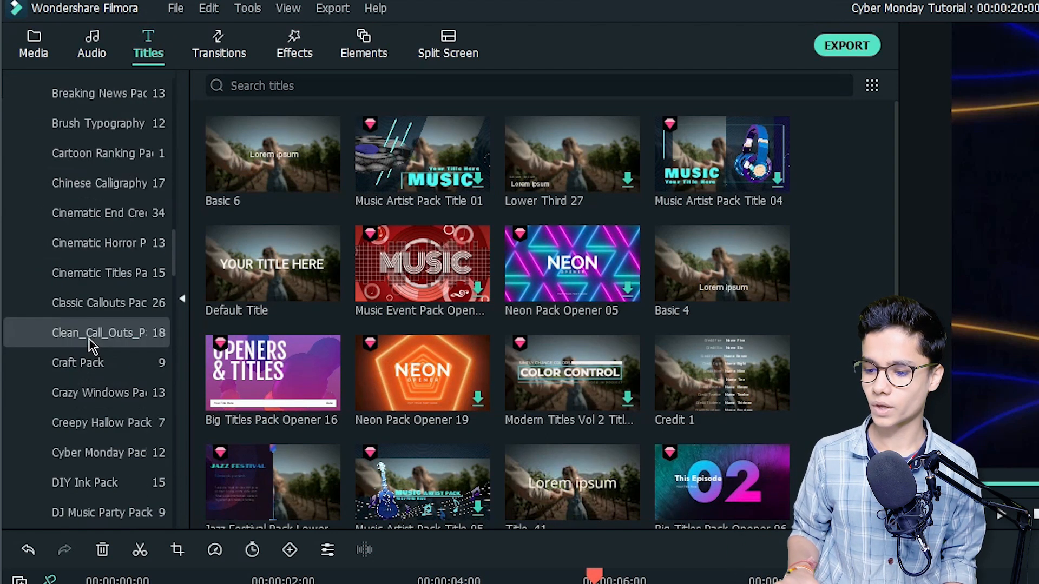
left_click(93, 458)
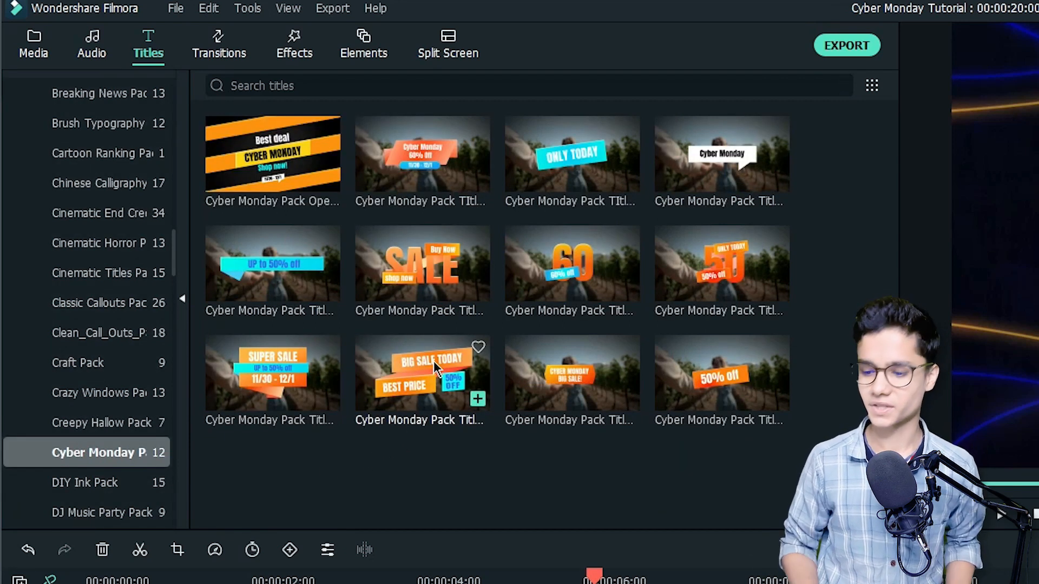
left_click_drag(433, 361, 61, 583)
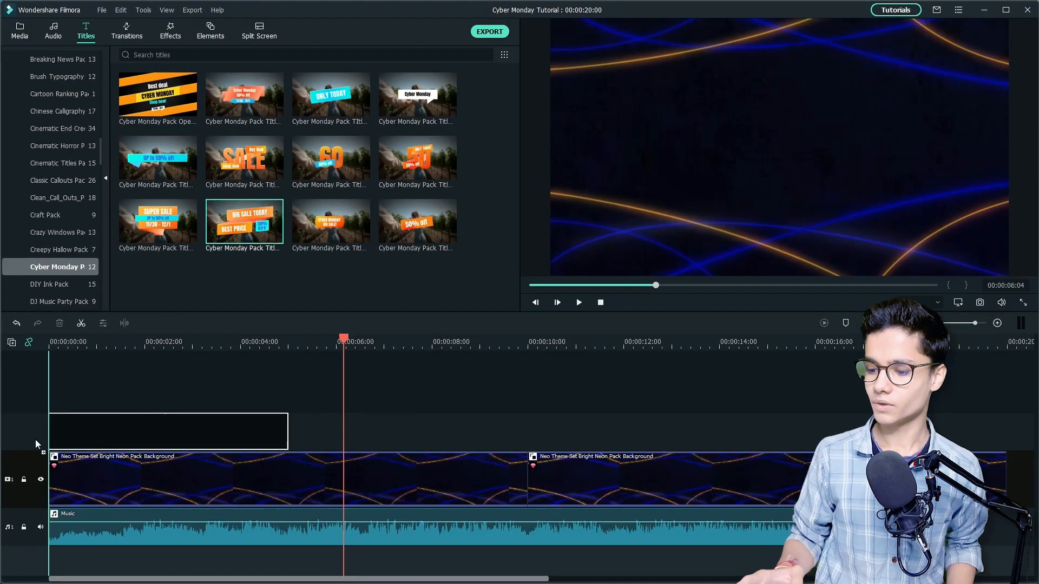
left_click_drag(37, 443, 67, 421)
Step: Trim the title clip to end at about 00:00:01:24 and play it from the beginning
left_click(143, 343)
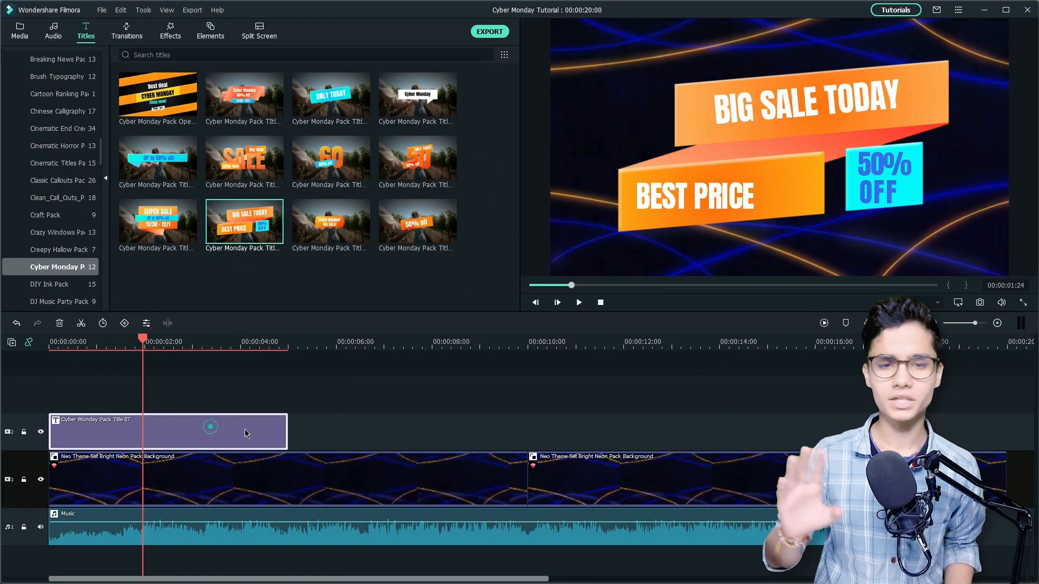
left_click_drag(287, 431, 142, 431)
key("Home")
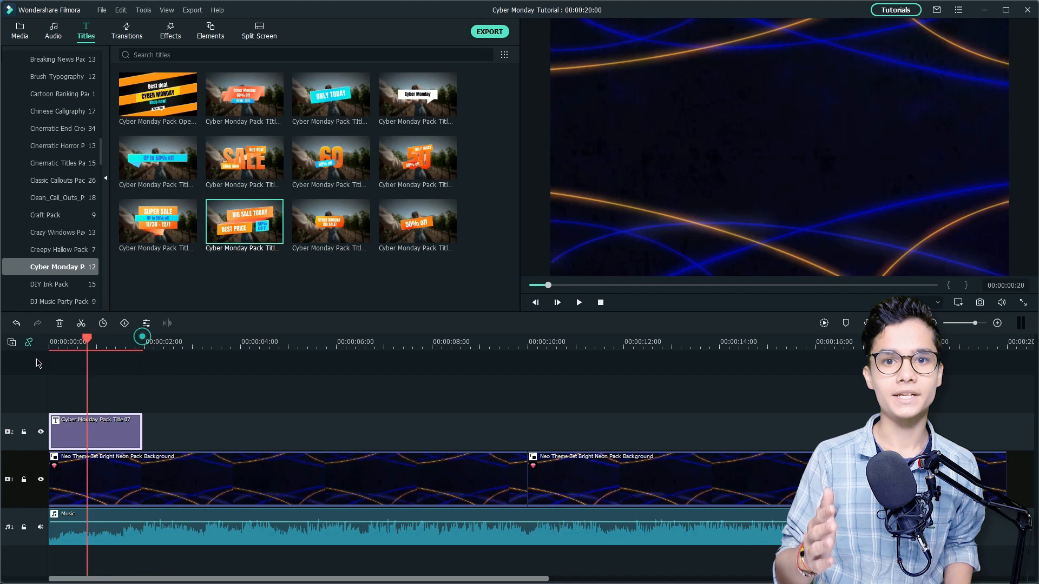
key("space")
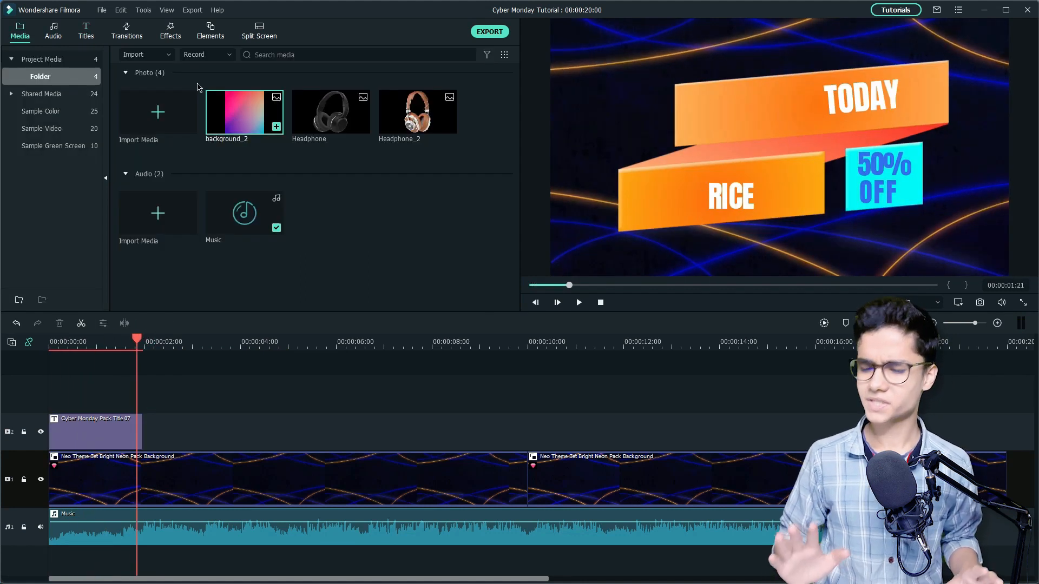
Step: Apply a transition to the end of the Cyber Monday title clip
left_click(128, 31)
left_click(123, 429)
mouse_move(122, 428)
left_mouse_down()
mouse_move(51, 430)
mouse_move(130, 432)
left_mouse_up()
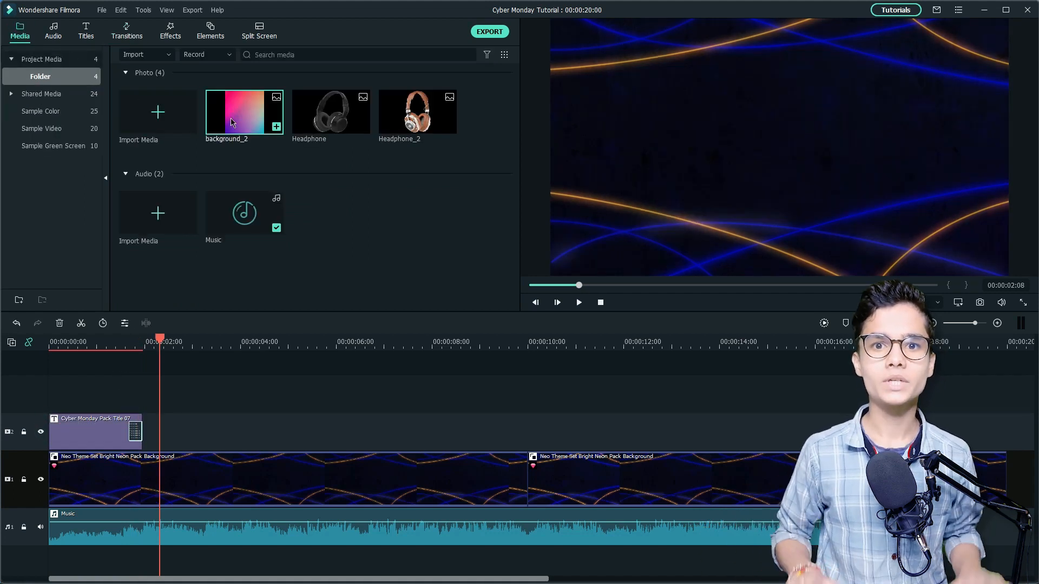
Step: Place the background_2 image directly after the title clip and extend it to about 16 seconds on the timeline
left_click_drag(244, 113, 144, 433)
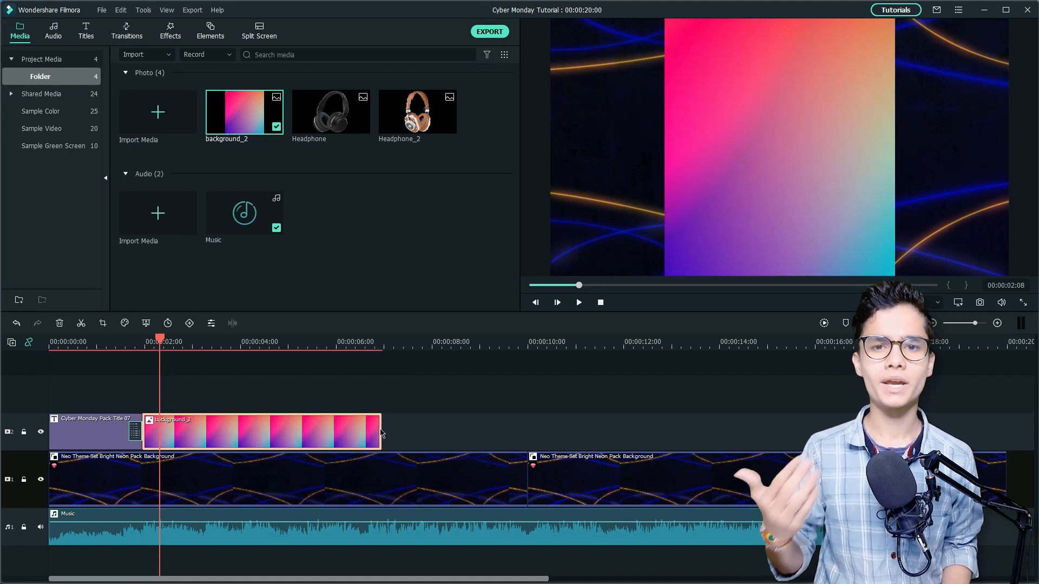
left_click_drag(383, 431, 815, 430)
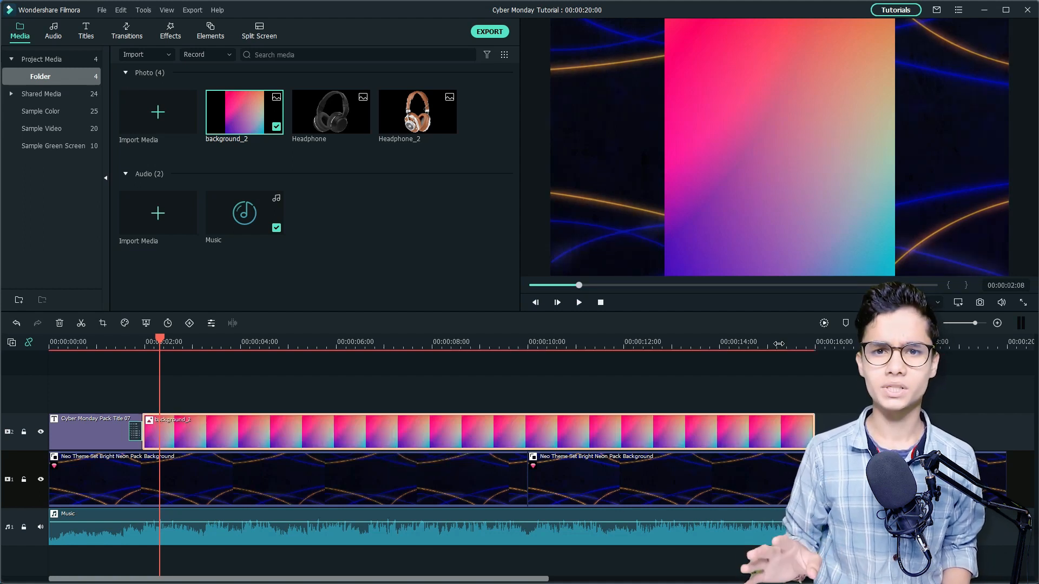
Step: Add a custom animation keyframe to background_2 at 00:00:02:14 with its X position at 212.2
double_click(180, 426)
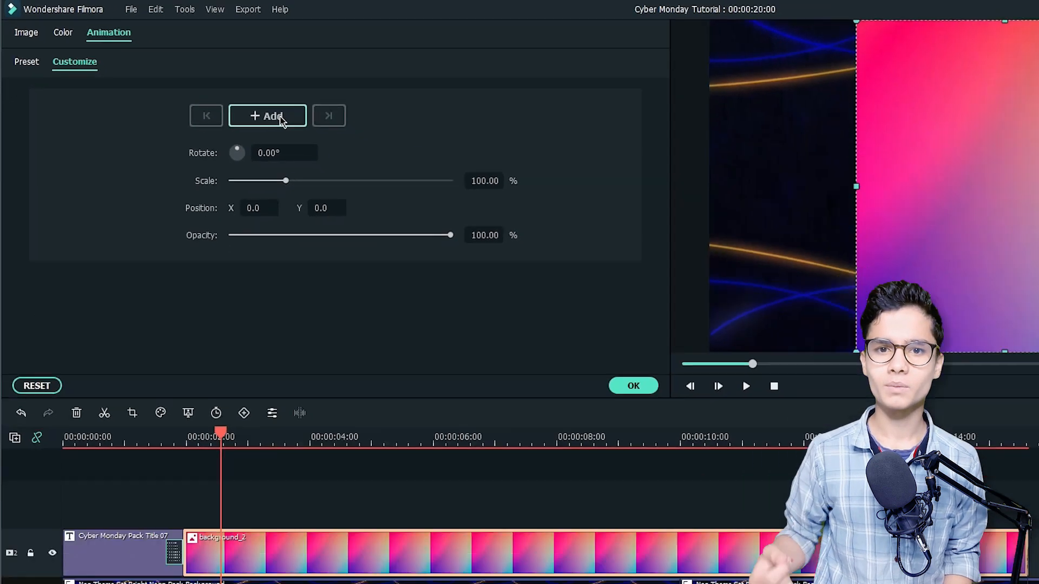
left_click(379, 154)
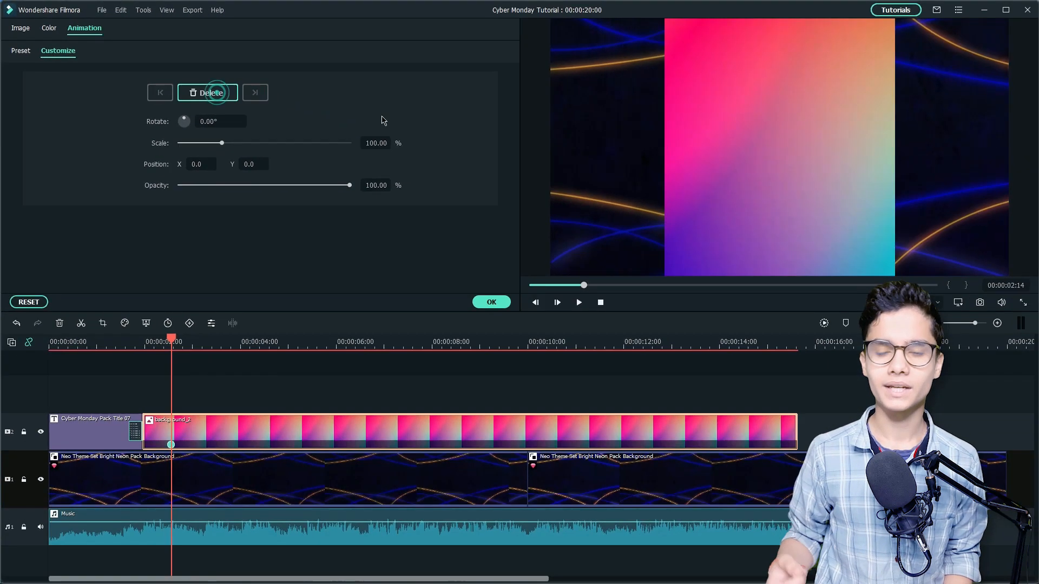
left_click_drag(700, 195, 838, 185)
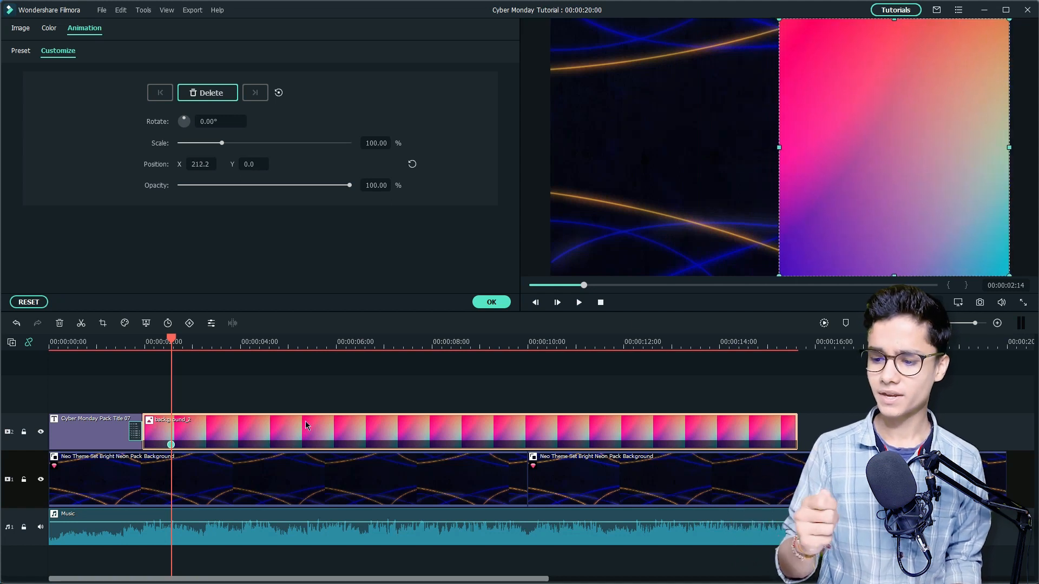
Step: Add an earlier keyframe to background_2 at 00:00:02:07 with its X position at 636.7, and preview the slide-in
left_click(161, 349)
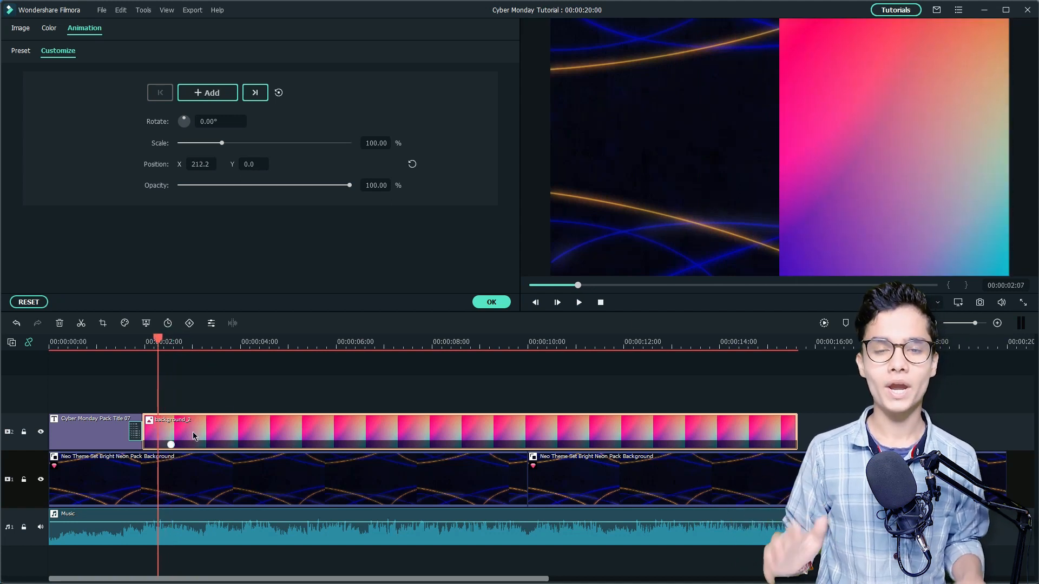
left_click_drag(810, 195, 1038, 195)
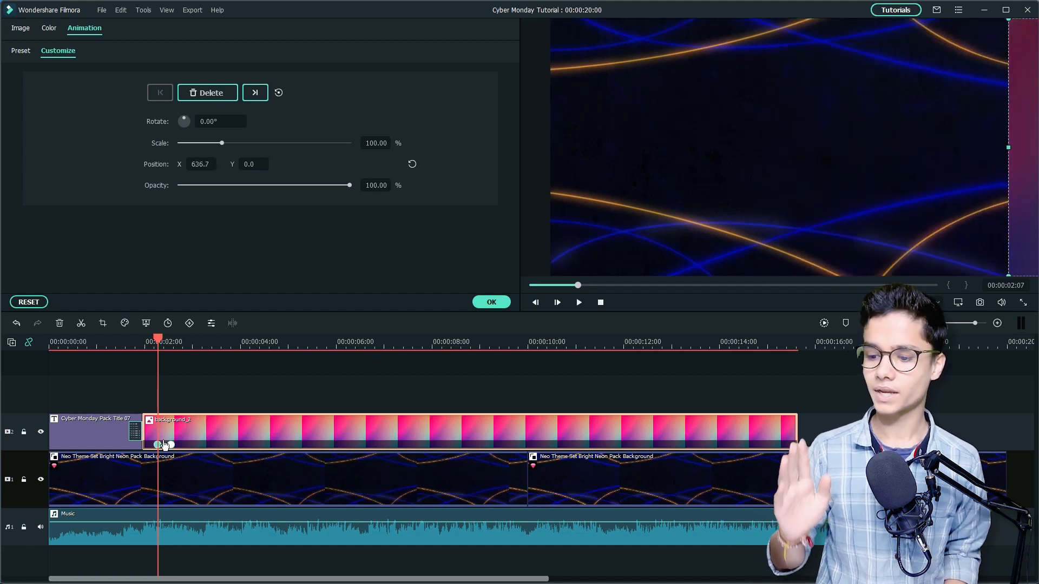
left_click(145, 347)
key("space")
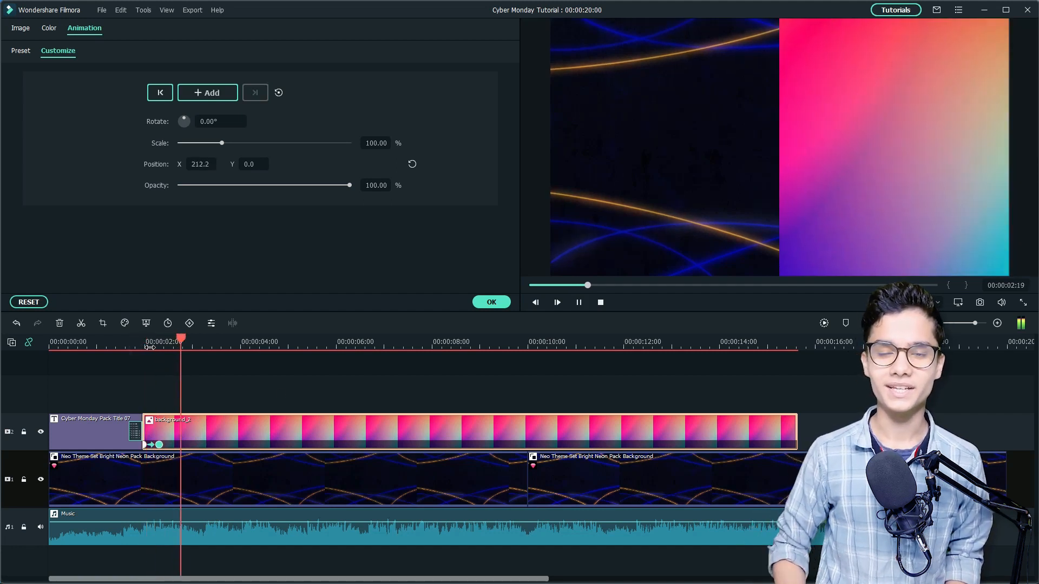
Step: Keyframe background_2 to slide across from just before 00:00:08:00 to X position -210.2 at 00:00:08:06, and preview the move
left_click(429, 422)
left_click(223, 98)
left_click_drag(431, 342, 444, 342)
left_click_drag(902, 213, 676, 209)
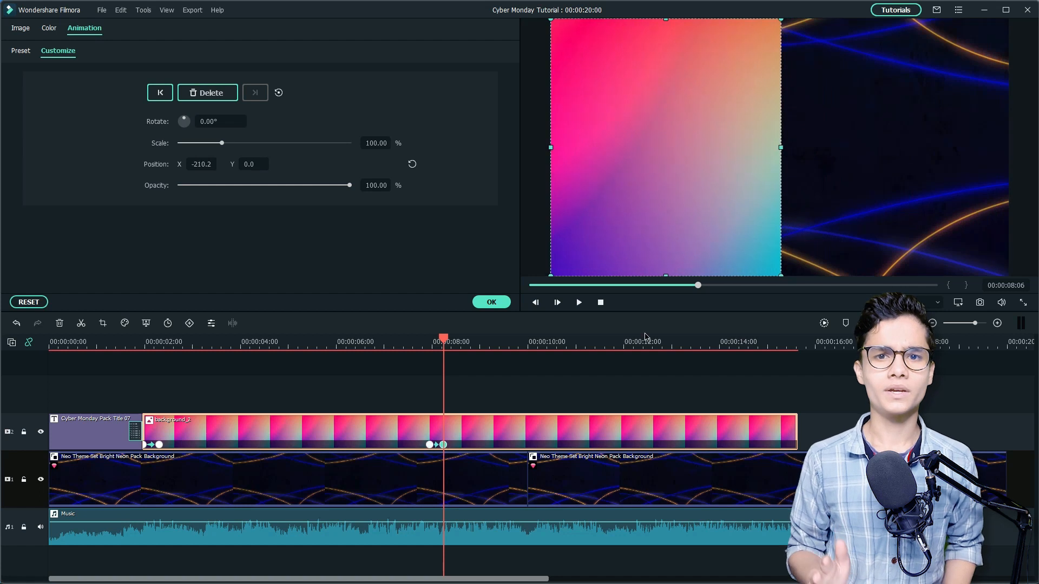
left_click_drag(442, 340, 422, 346)
key("space")
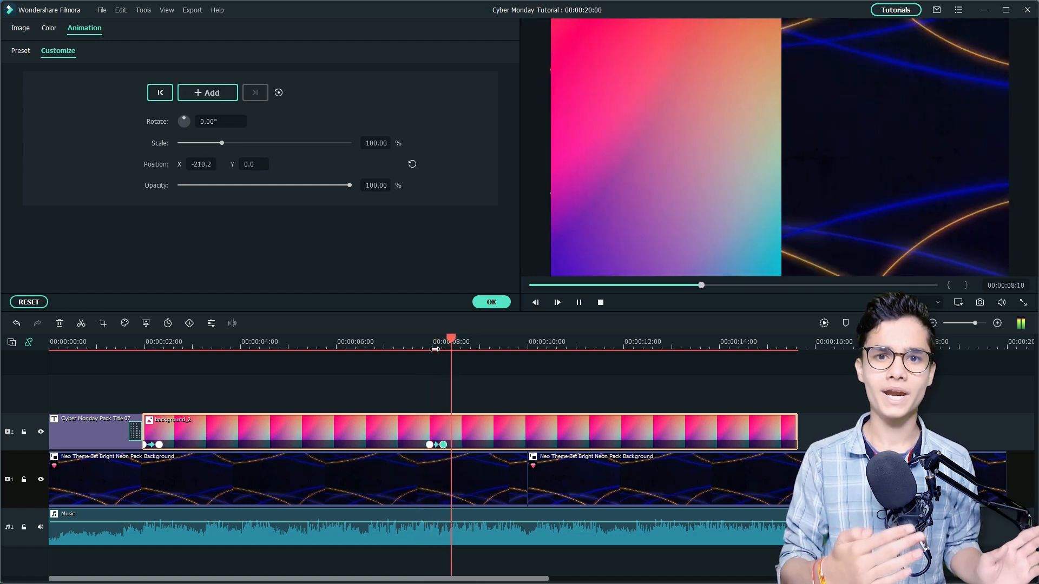
Step: Shift the end keyframe of the second slide slightly later and add a holding keyframe at 00:00:15:01
key("space")
left_click_drag(444, 446, 451, 447)
left_click(227, 95)
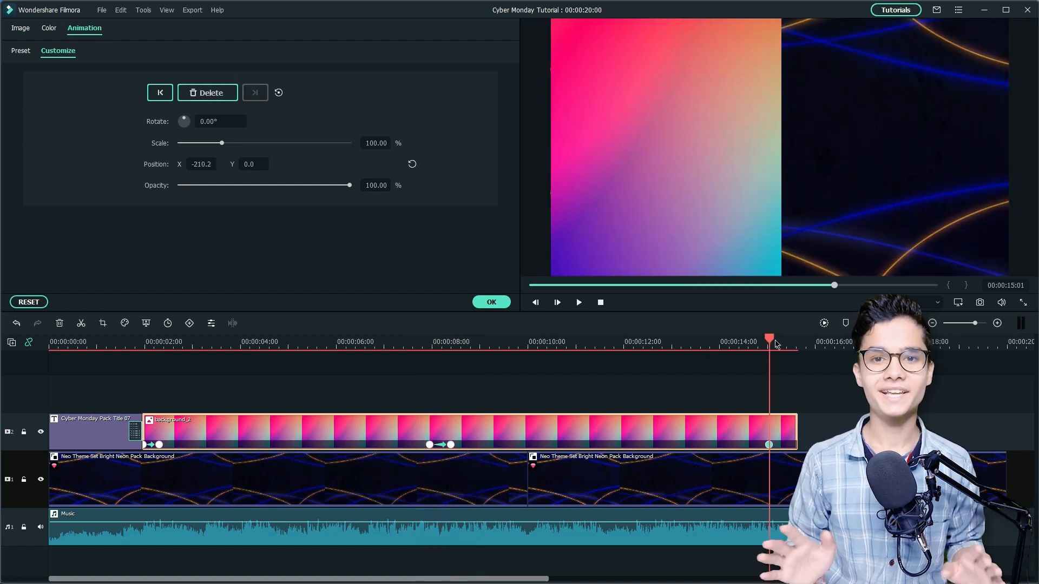
Step: Add a closing keyframe to background_2 at 00:00:15:12 with X position -604.6 and 0% opacity, preview it and accept the animation
left_click_drag(772, 339, 791, 344)
left_click(701, 164)
left_click_drag(702, 164, 519, 191)
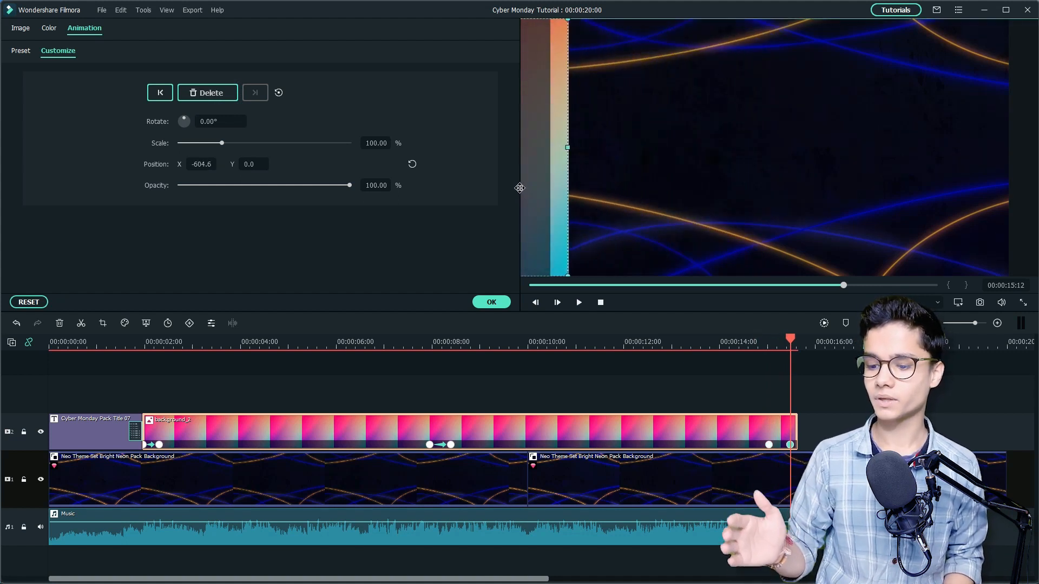
double_click(378, 186)
type("0")
key("Return")
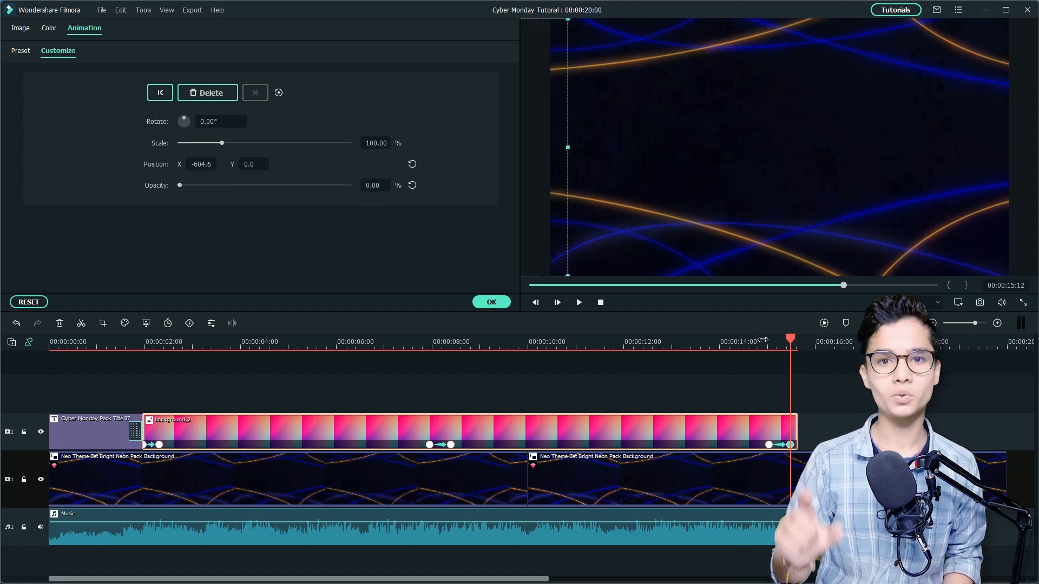
left_click(763, 340)
key("space")
key("space")
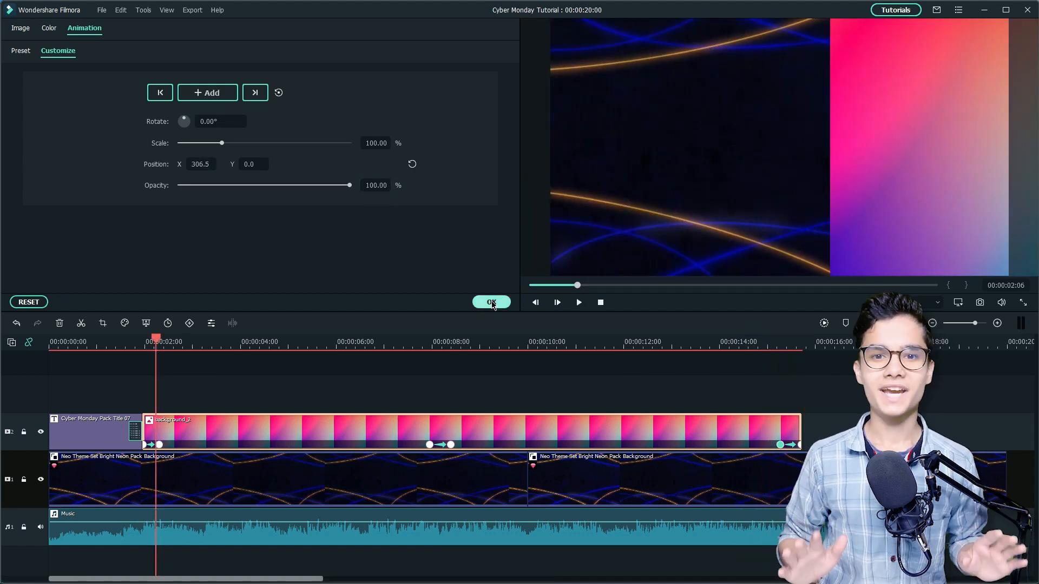
left_click(492, 302)
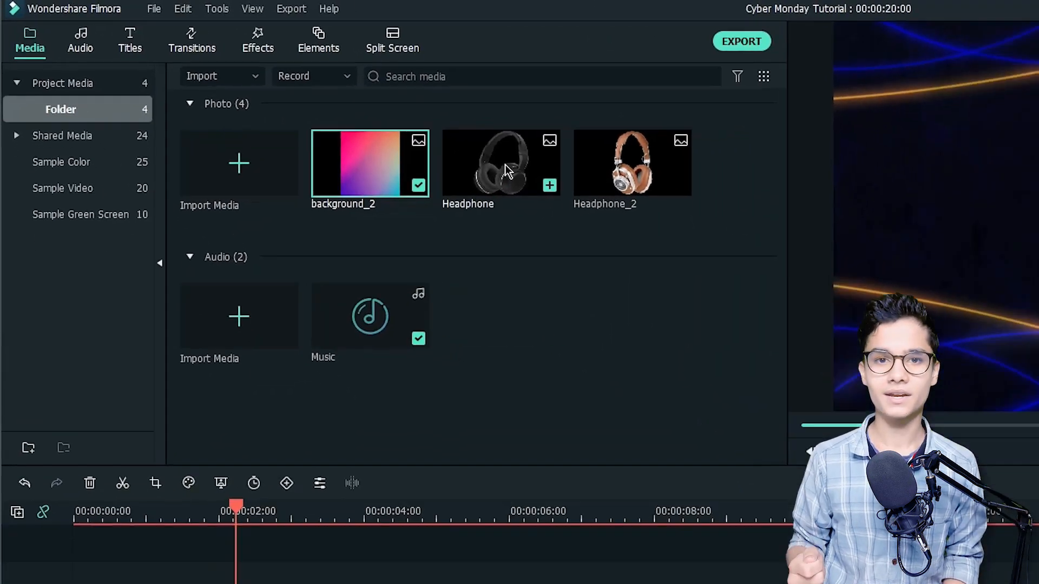
Step: Add the Headphone image on a track above background_2 from about 2.5 seconds and position it over the gradient panel
left_click_drag(579, 194, 164, 400)
double_click(205, 414)
left_click(31, 51)
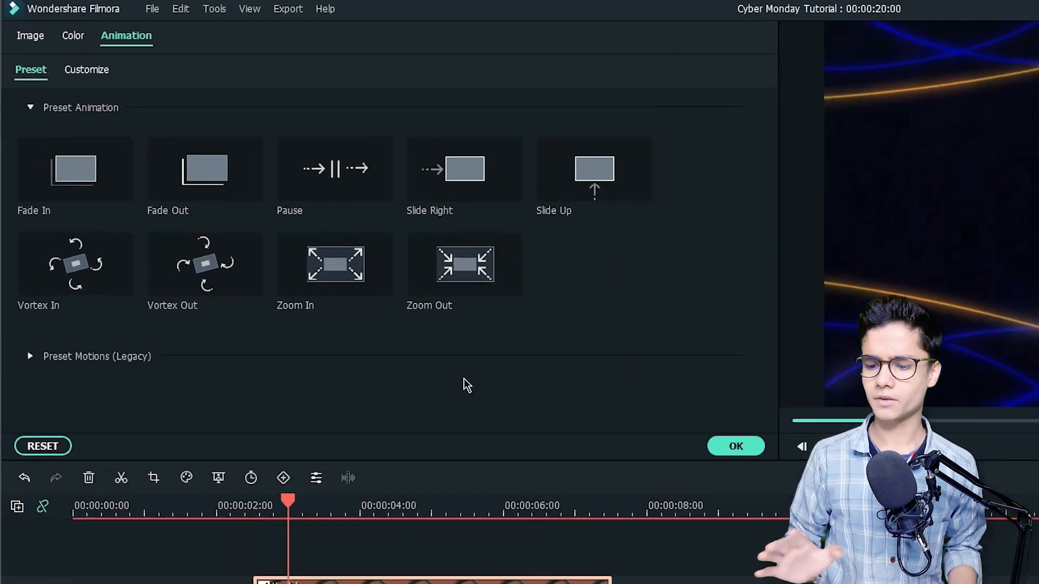
left_click_drag(897, 157, 901, 189)
Step: Apply the Boom! preset motion to the Headphone clip and extend the clip to about 8 seconds on the timeline
double_click(255, 326)
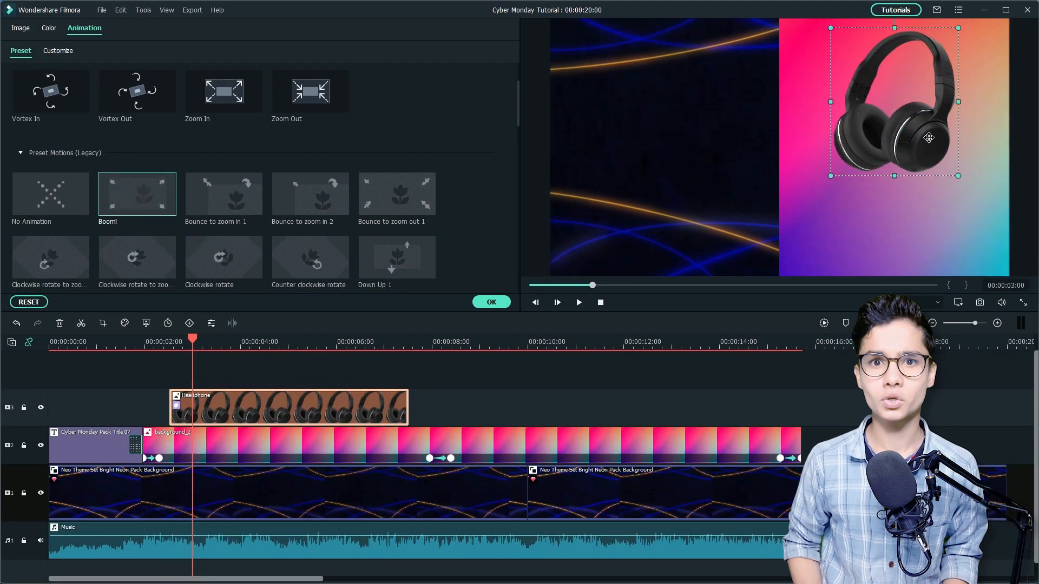
left_click_drag(408, 400, 427, 401)
left_click(479, 302)
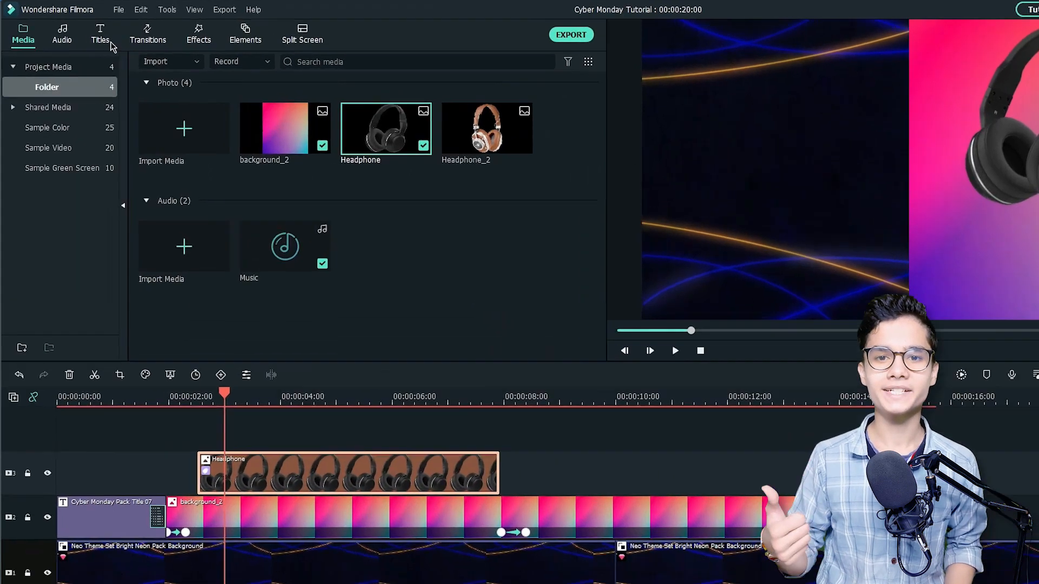
Step: Add Black Friday Titles Pack 05 from the Black Friday Title collection above the Headphone clip, starting at about 3 seconds
left_click(86, 30)
scroll(111, 437, "up", 5)
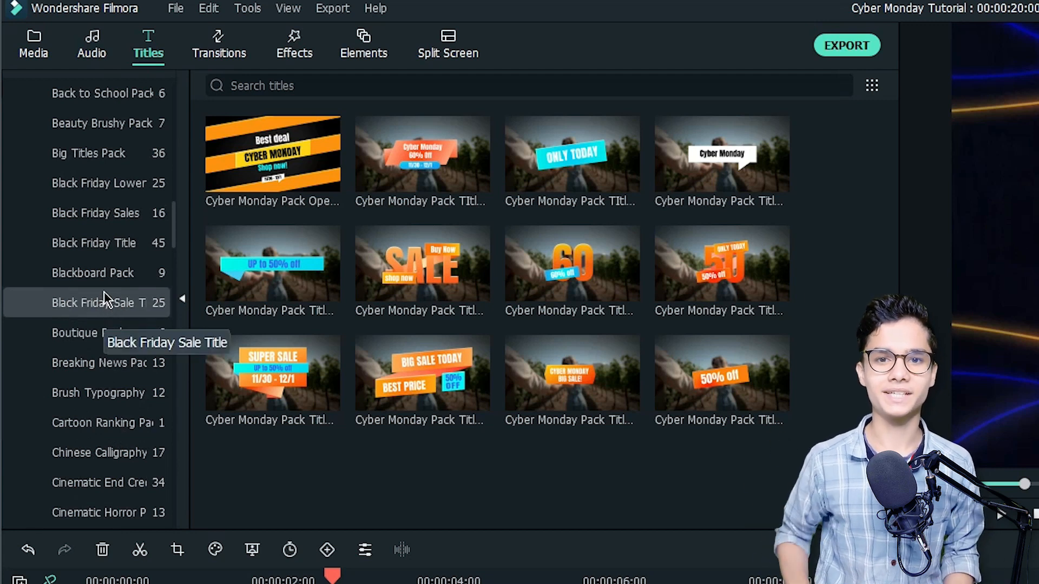
left_click(129, 243)
scroll(397, 355, "down", 5)
scroll(396, 354, "up", 3)
left_click_drag(403, 351, 191, 382)
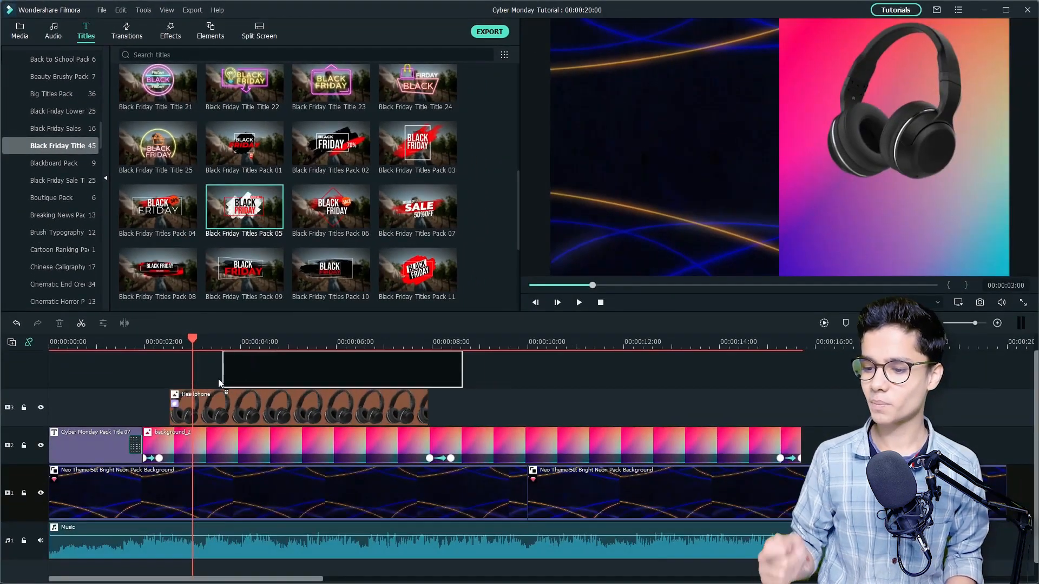
Step: Replace the title's BLACK text with HEADPHONE and set its font size to 75
left_click_drag(194, 342, 317, 342)
left_click(769, 126)
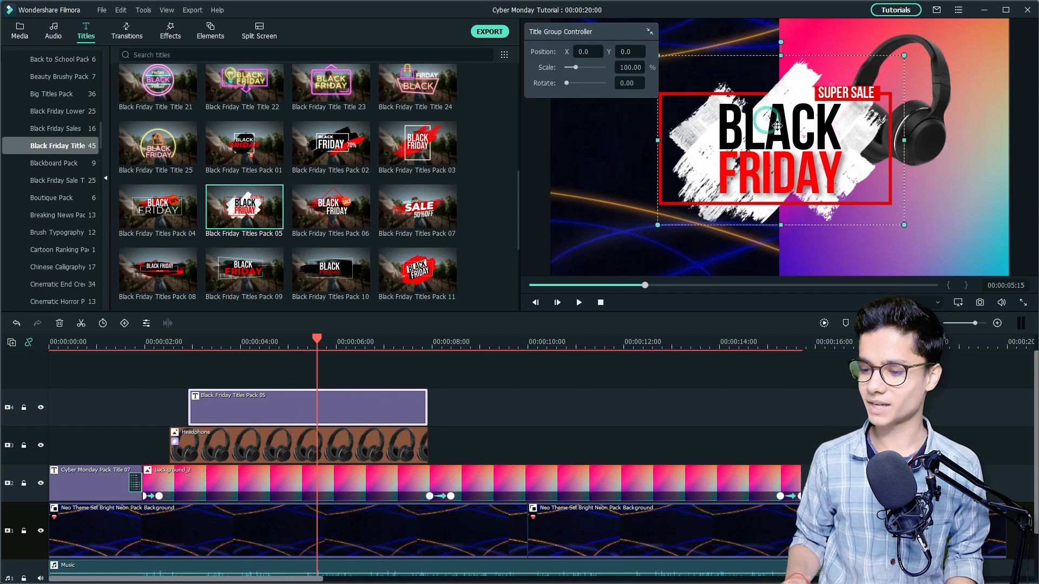
double_click(772, 125)
double_click(351, 120)
type("Headphones")
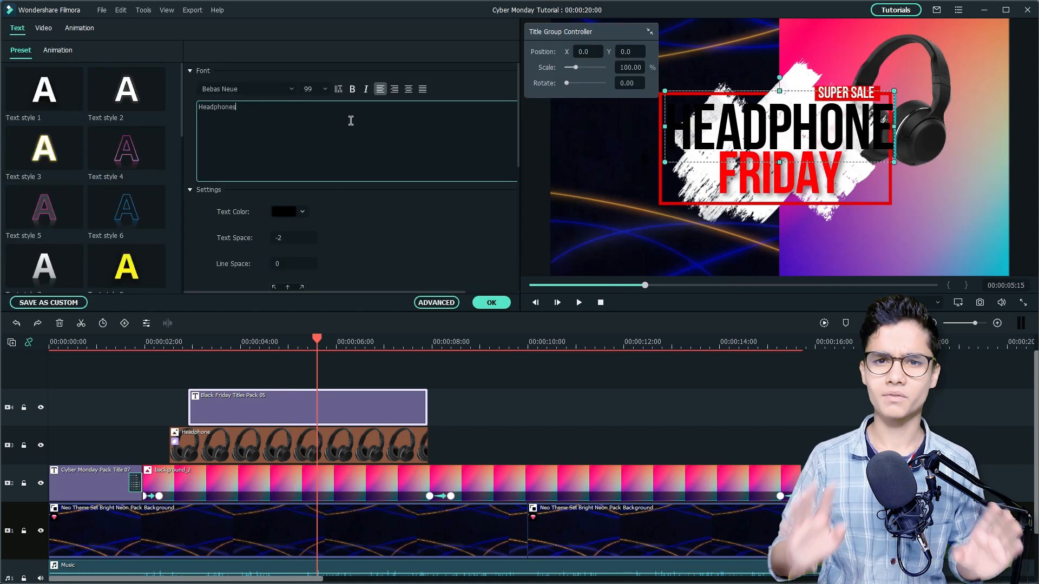
double_click(353, 122)
type("HEADPHONE")
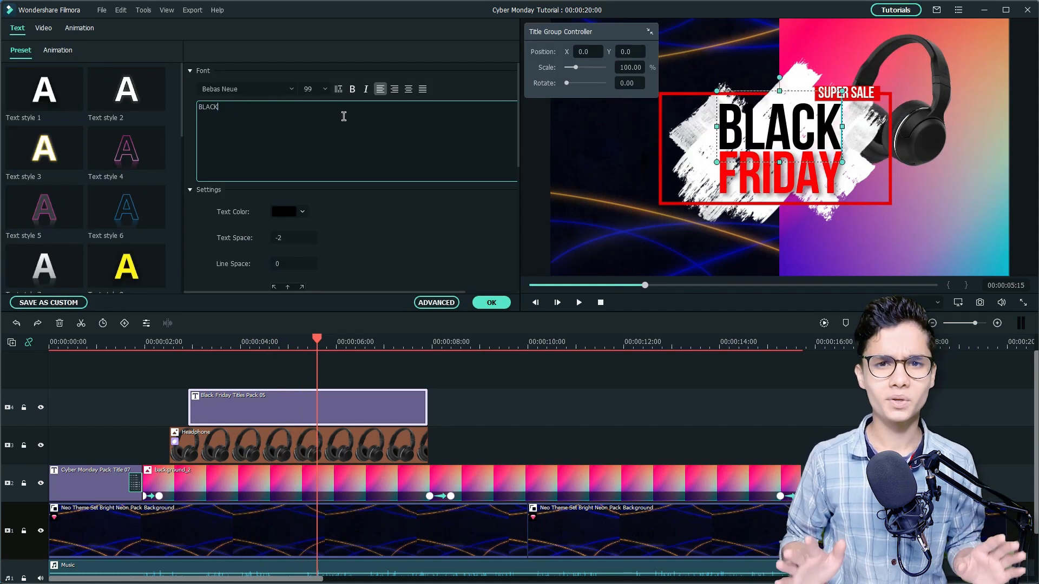
double_click(312, 89)
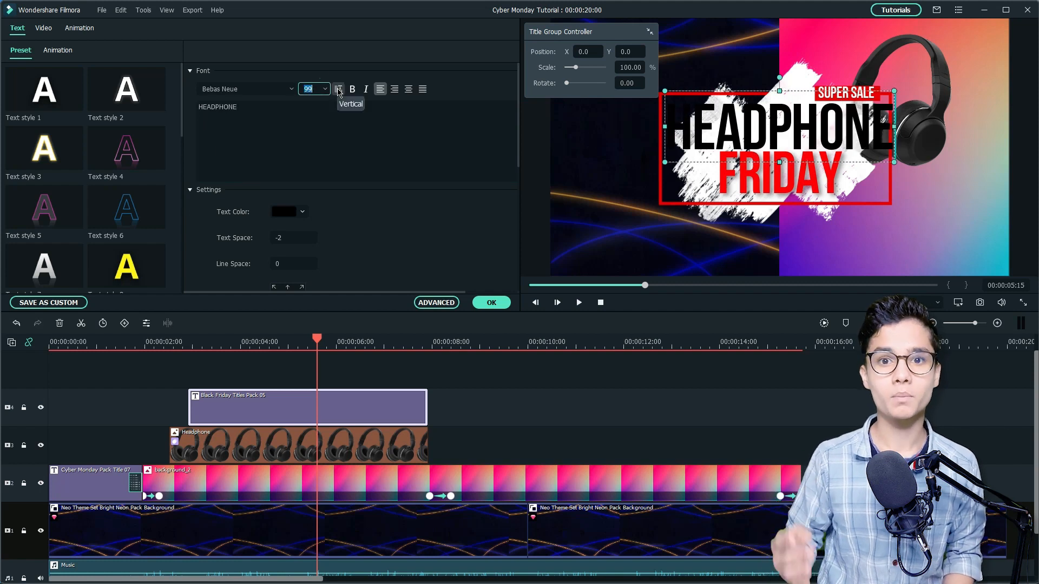
type("75")
Step: Replace the title's FRIDAY text with $100 and adjust the scale of the whole title group
left_click(774, 177)
left_click(317, 120)
key("ctrl+a")
type("$100")
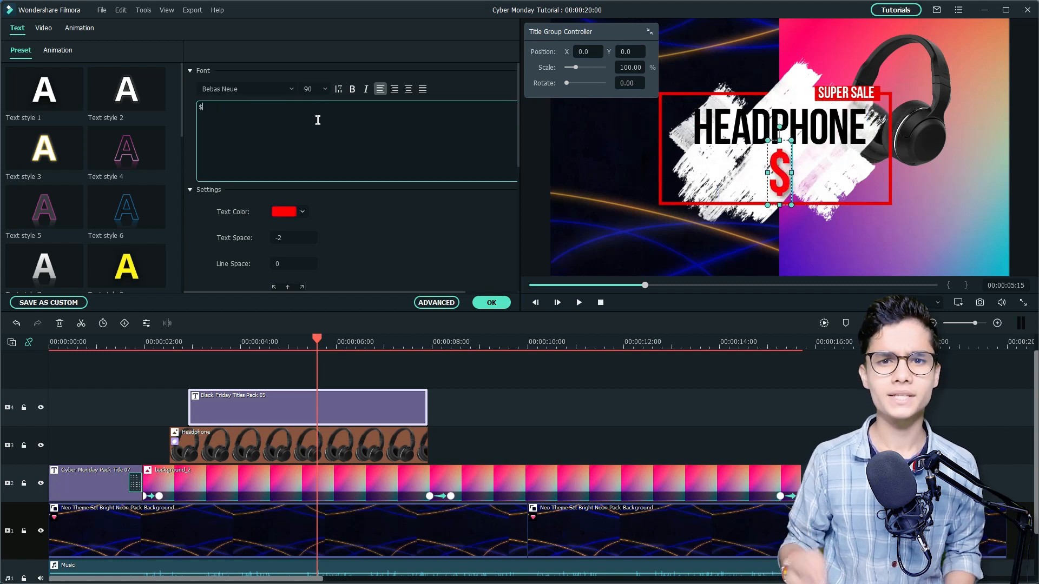
left_click_drag(575, 67, 590, 51)
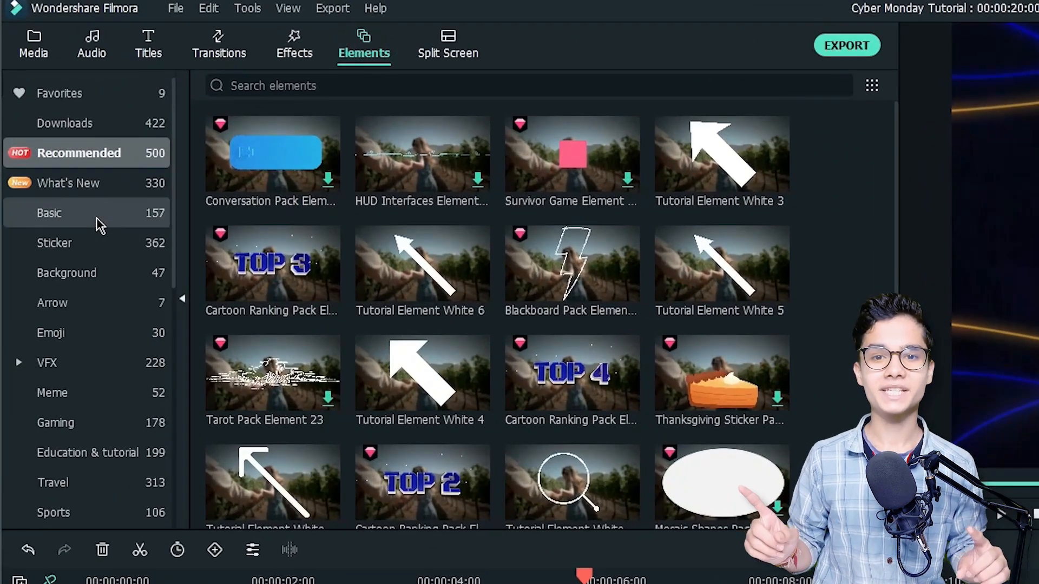
Step: Add the Cyber Monday Big Sale! element from the Cyber Monday Pack above the headphone title at about 3 seconds, positioned over the dark half
left_click(101, 370)
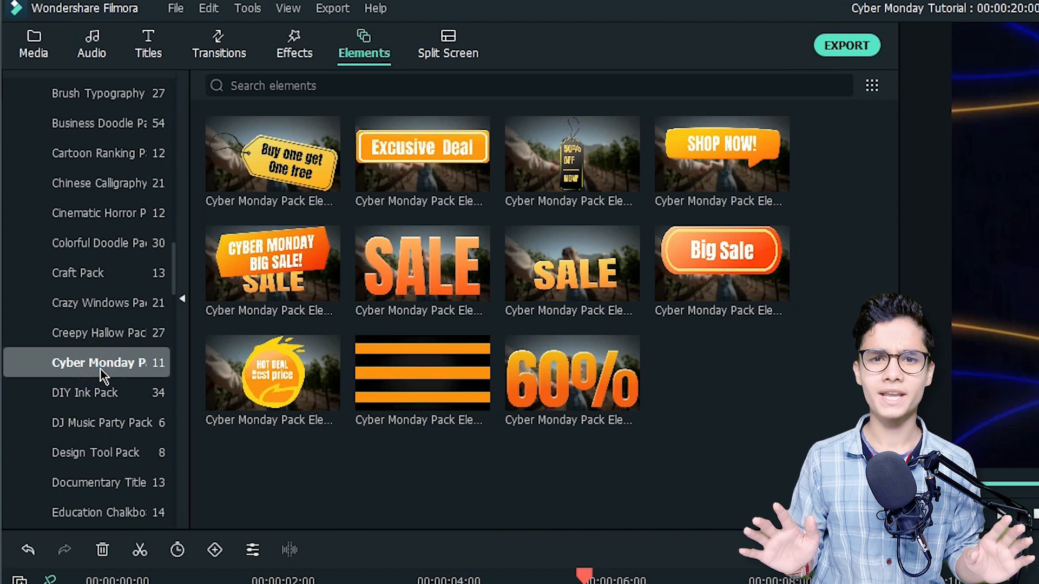
left_click(284, 257)
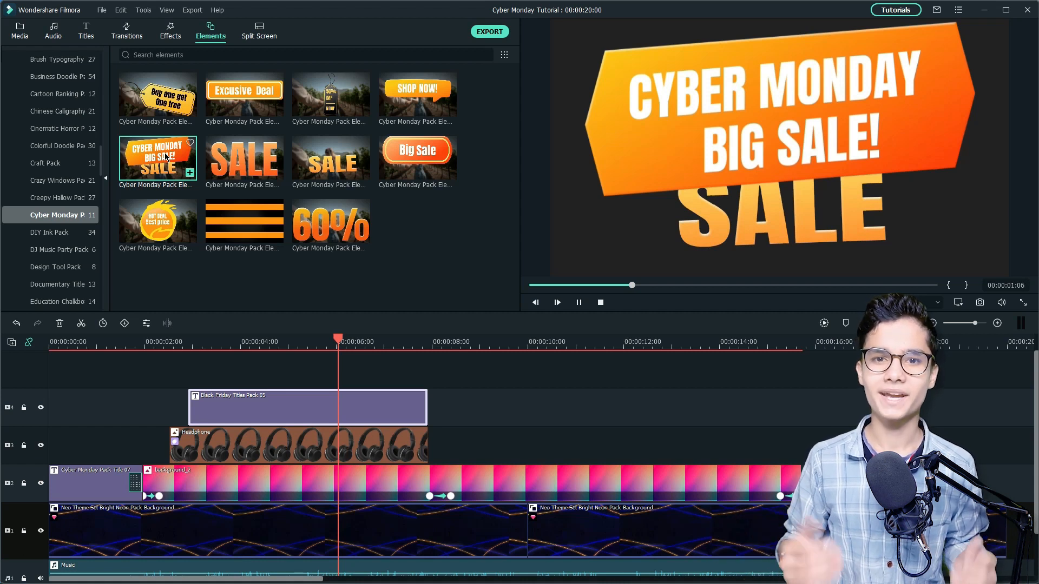
left_click_drag(168, 158, 225, 368)
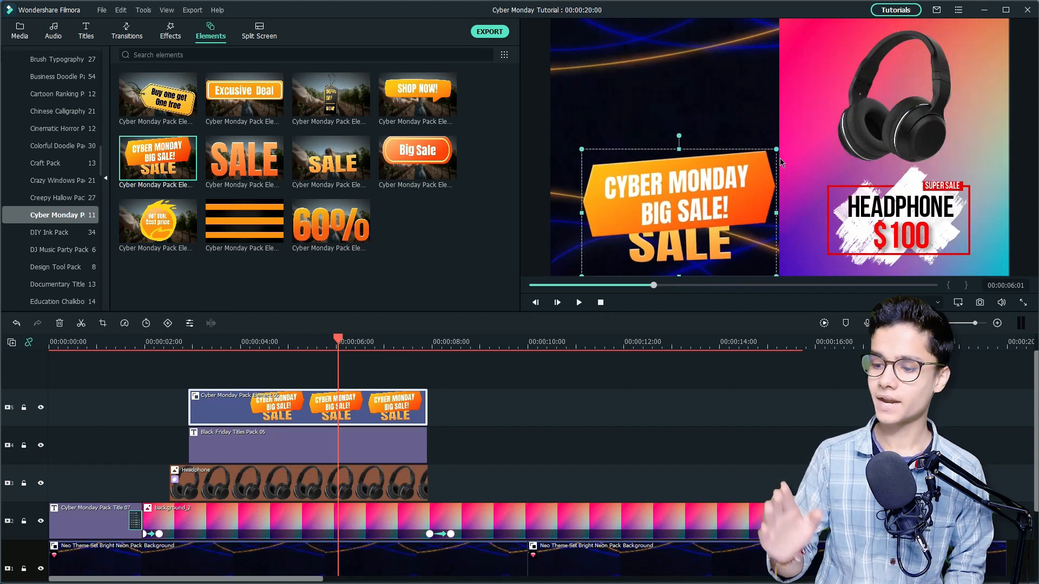
left_click_drag(732, 185, 720, 123)
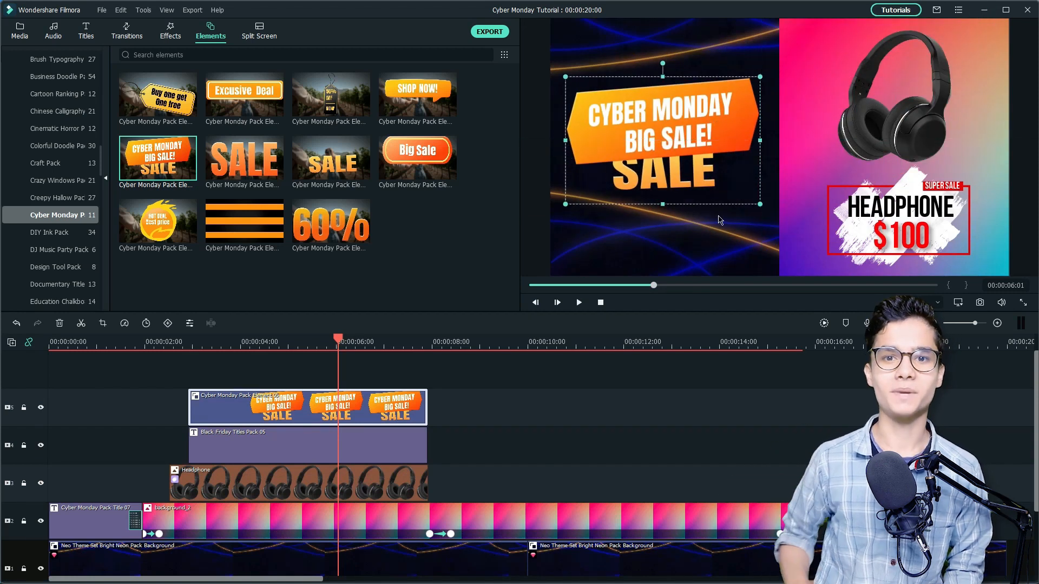
Step: Add Dissolve transitions to the ends of the Cyber Monday Pack element and Black Friday Titles Pack 05 clips
left_click(127, 33)
left_click_drag(158, 94, 335, 407)
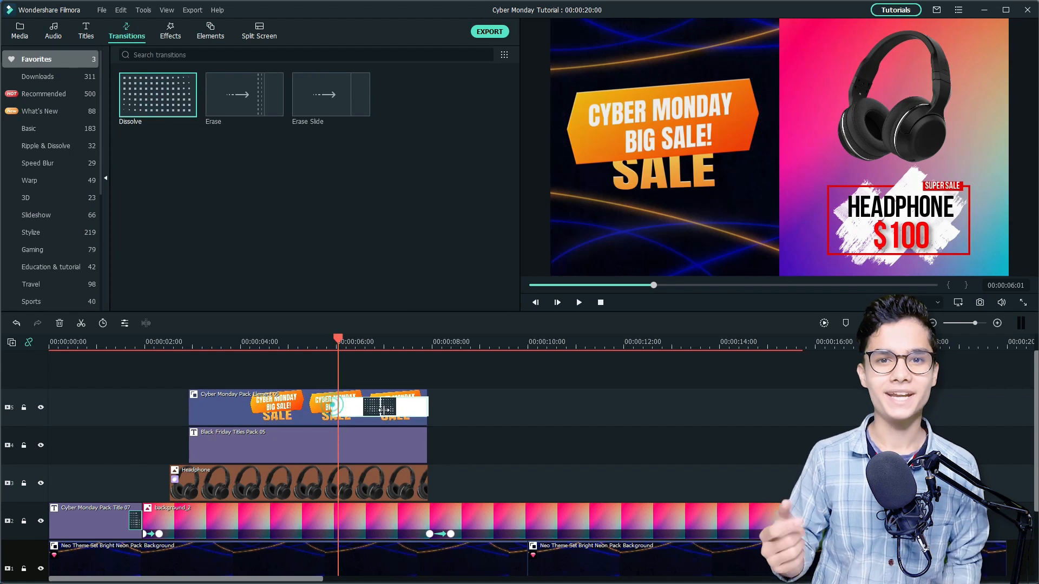
left_click_drag(410, 413, 412, 413)
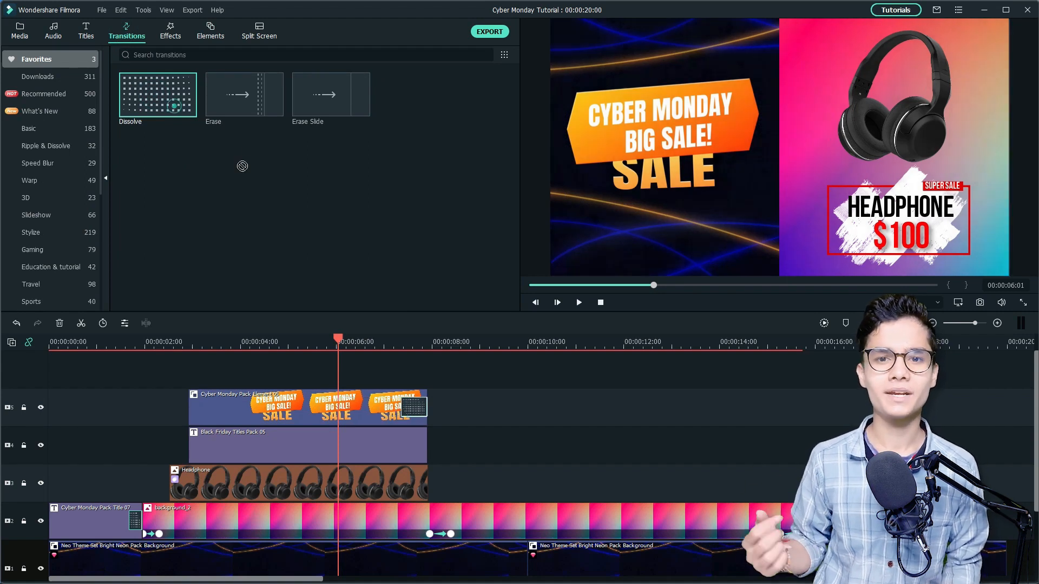
left_click_drag(242, 166, 366, 436)
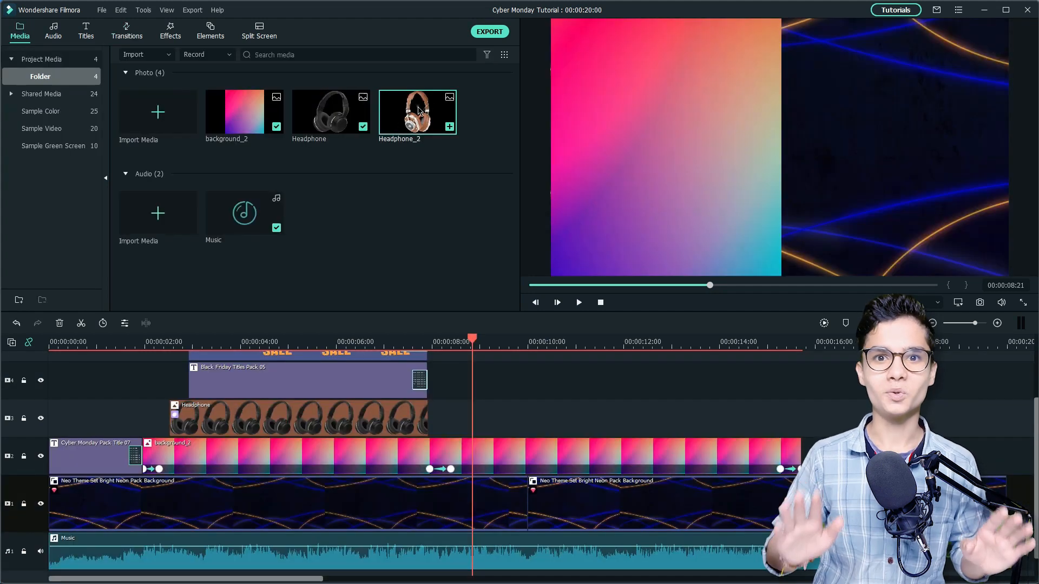
Step: Add Headphone_2 at about 9 seconds with Black Friday Titles Pack 07 above it, and extend both to nearly the end of the gradient clip
left_click_drag(417, 112, 658, 163)
left_click(86, 30)
left_click(414, 213)
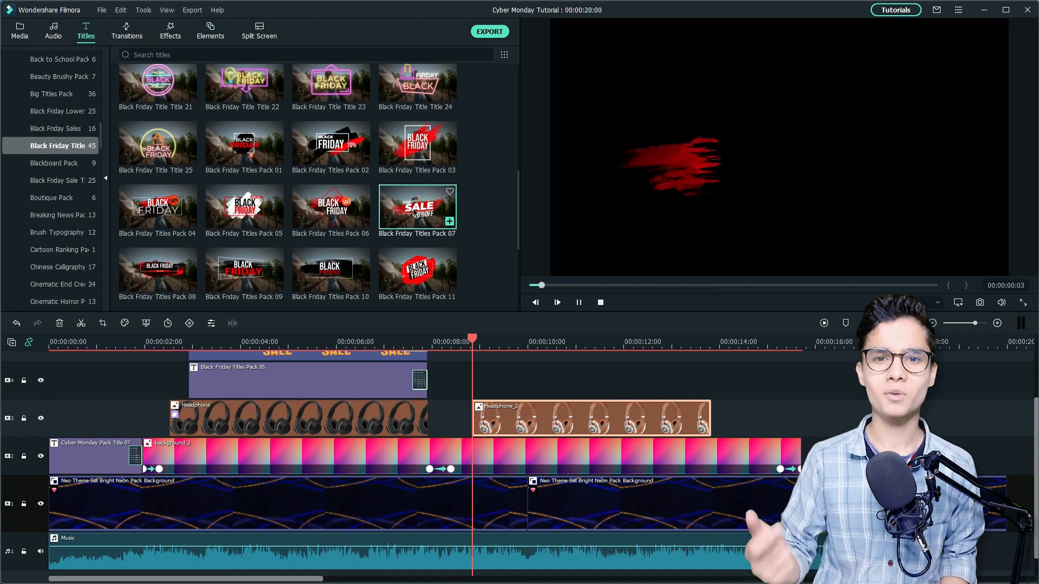
left_click_drag(414, 212, 490, 380)
left_click_drag(711, 418, 779, 418)
left_click_drag(725, 387, 794, 398)
left_click(646, 341)
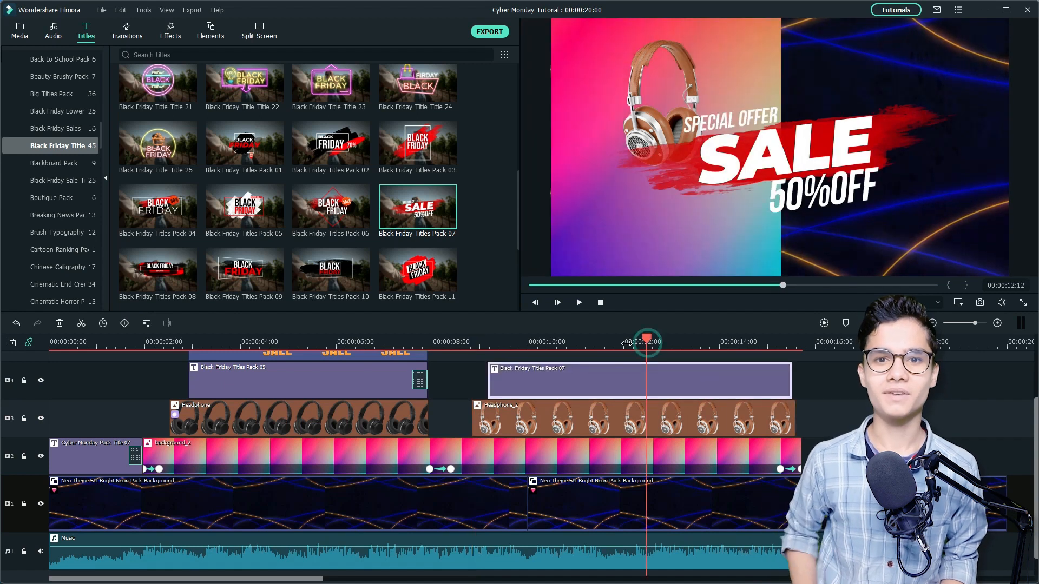
Step: In the advanced text editor, replace the title's SPECIAL OFFER text with HEADPHONE and remove the 50%OFF text
left_click(777, 154)
double_click(667, 196)
left_click(429, 302)
left_click(655, 395)
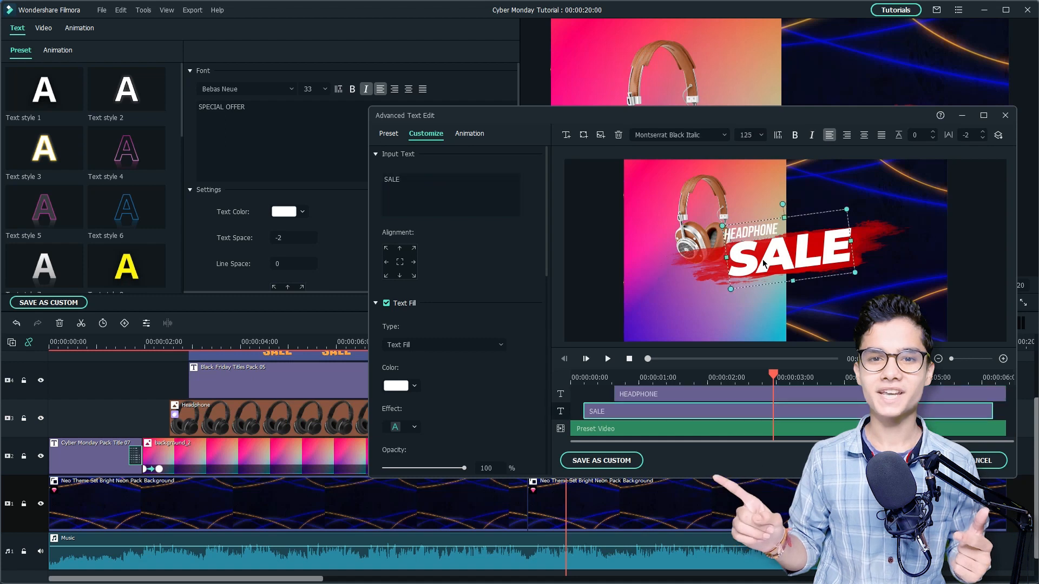
Step: Replace the title's SALE text with $75 and set its font size to 100
key("ctrl+a")
type("$75")
double_click(747, 135)
type("100")
Step: Set the HEADPHONE text's font size to 60, move it slightly upward, and apply the advanced title edits
left_click(655, 395)
double_click(747, 135)
type("60")
left_click_drag(753, 231, 753, 225)
left_click(923, 461)
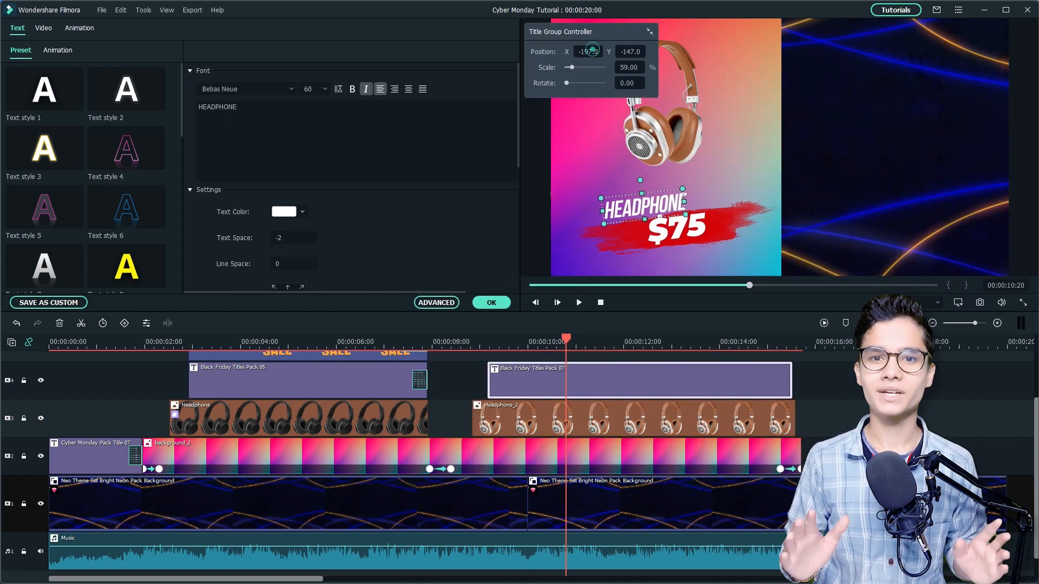
Step: Add the SHOP NOW! element from the Cyber Monday Pack to the timeline at the 00:00:15:20 playhead, just after the gradient background clip
left_click(210, 33)
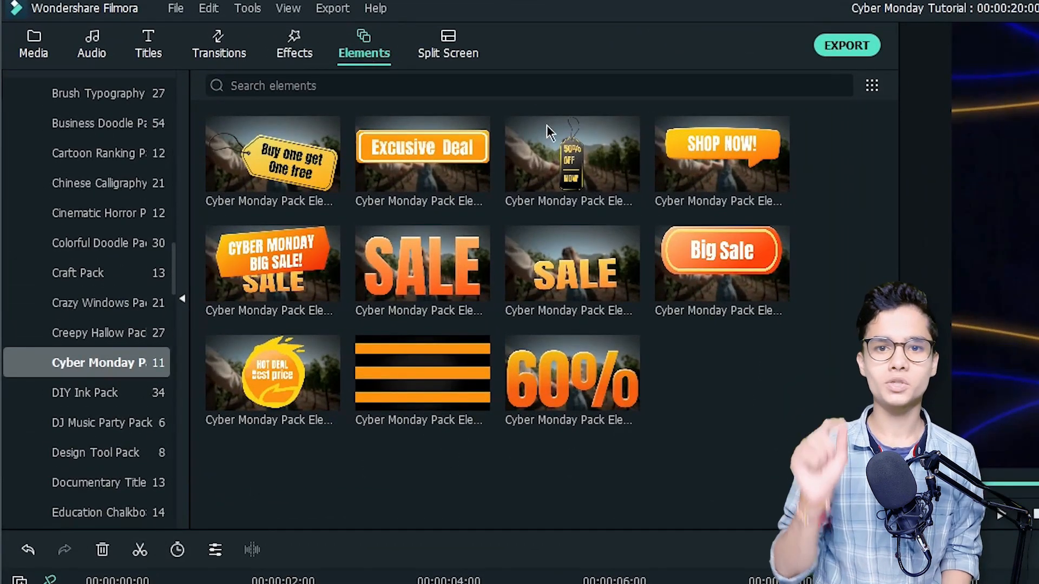
mouse_move(725, 165)
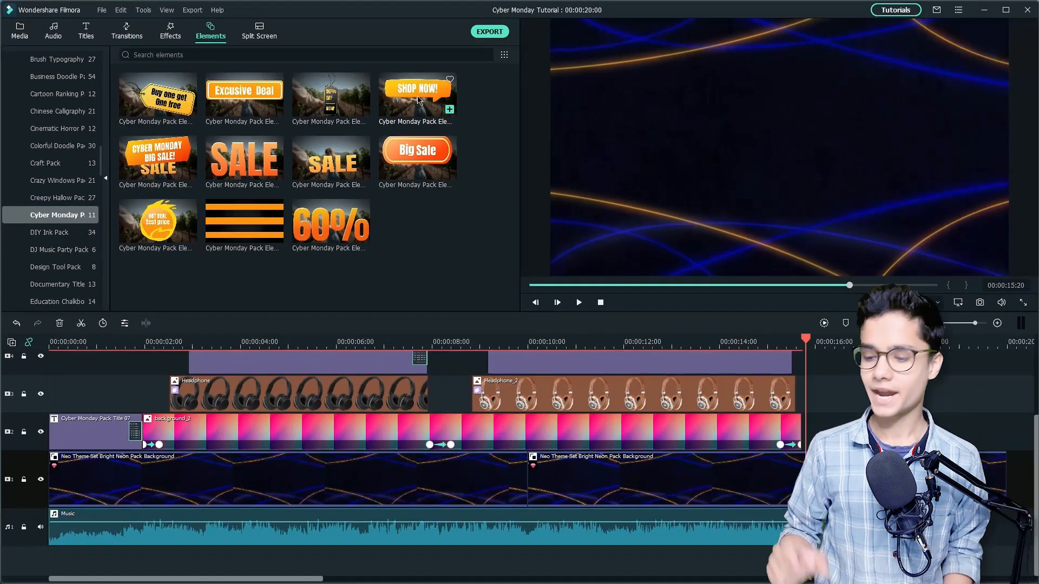
left_click_drag(725, 165, 806, 439)
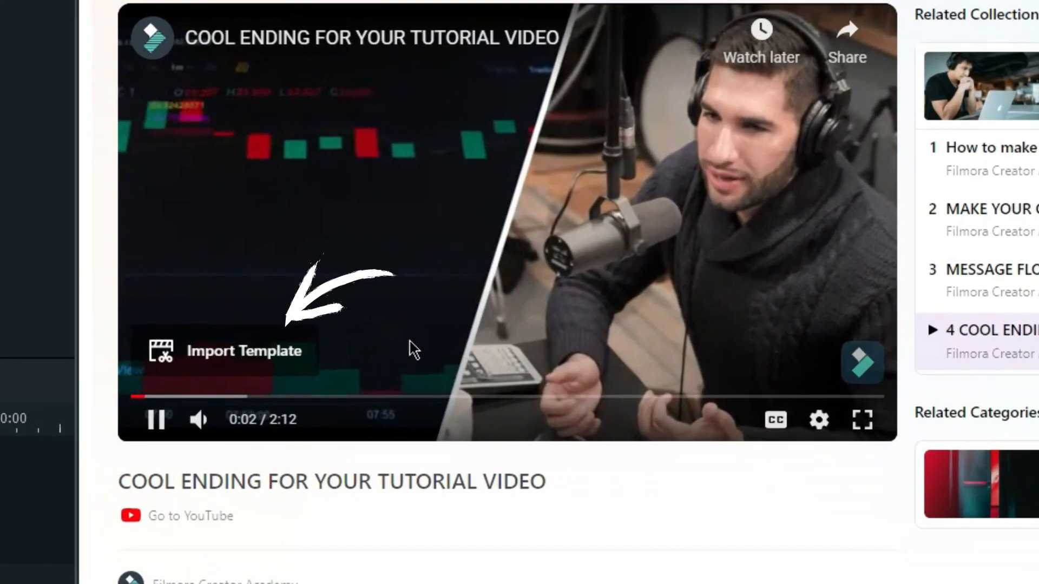
Step: Import the COOL ENDING FOR YOUR TUTORIAL VIDEO template and adjust the image in the first pane of Split Screen 4
left_click(243, 342)
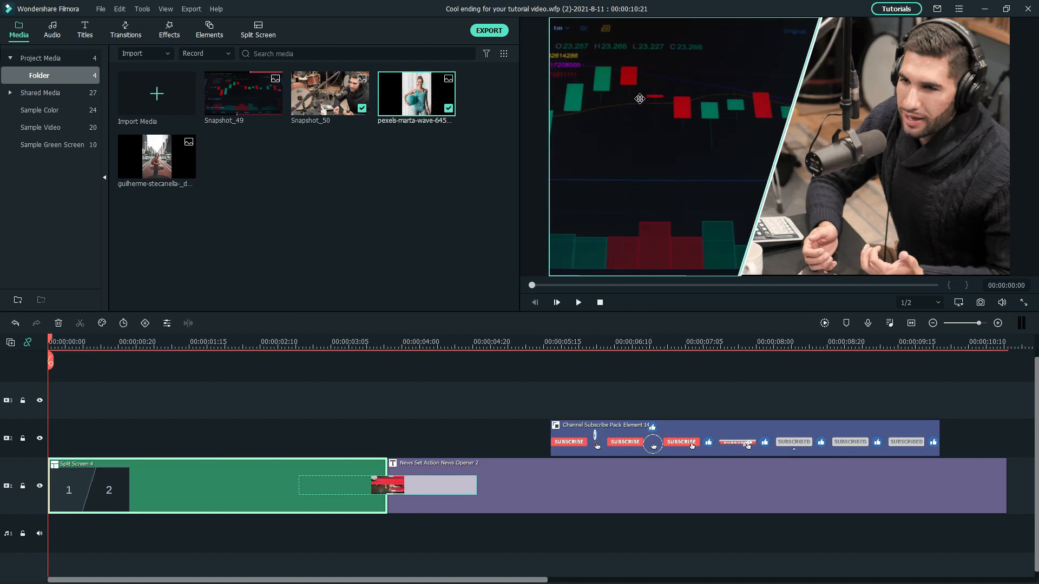
left_click(639, 99)
left_click_drag(624, 151, 632, 151)
left_click_drag(674, 79, 672, 138)
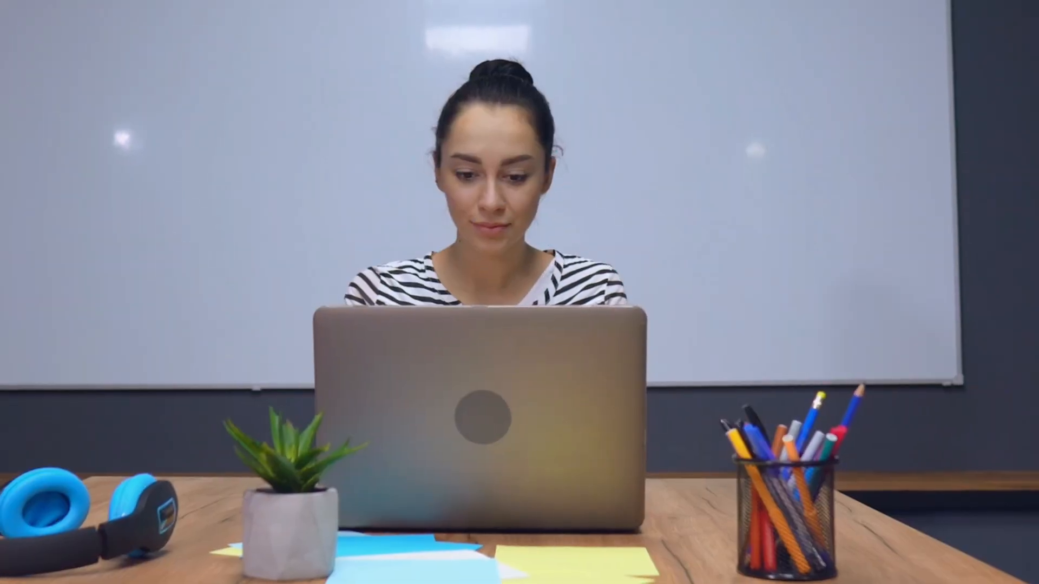